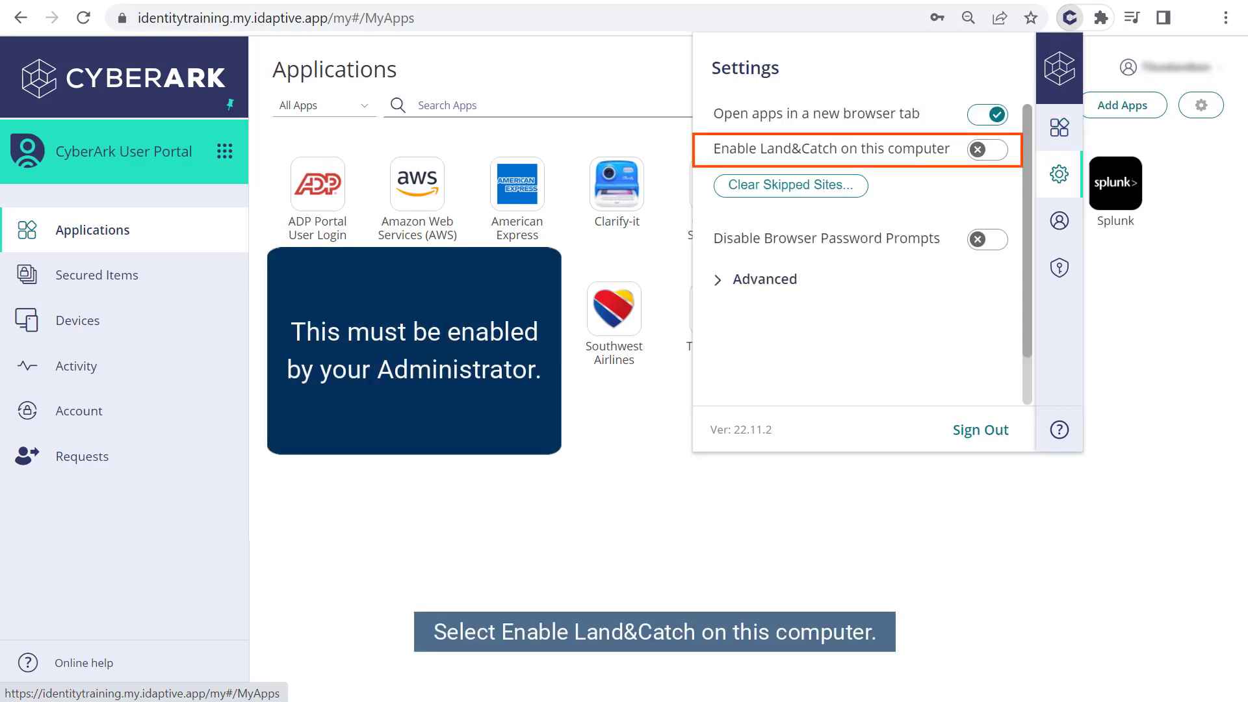
- Switch on 'Enable Land&Catch on this computer' in the CyberArk extension settings
{"action": "left_click", "coordinate": [982, 149]}
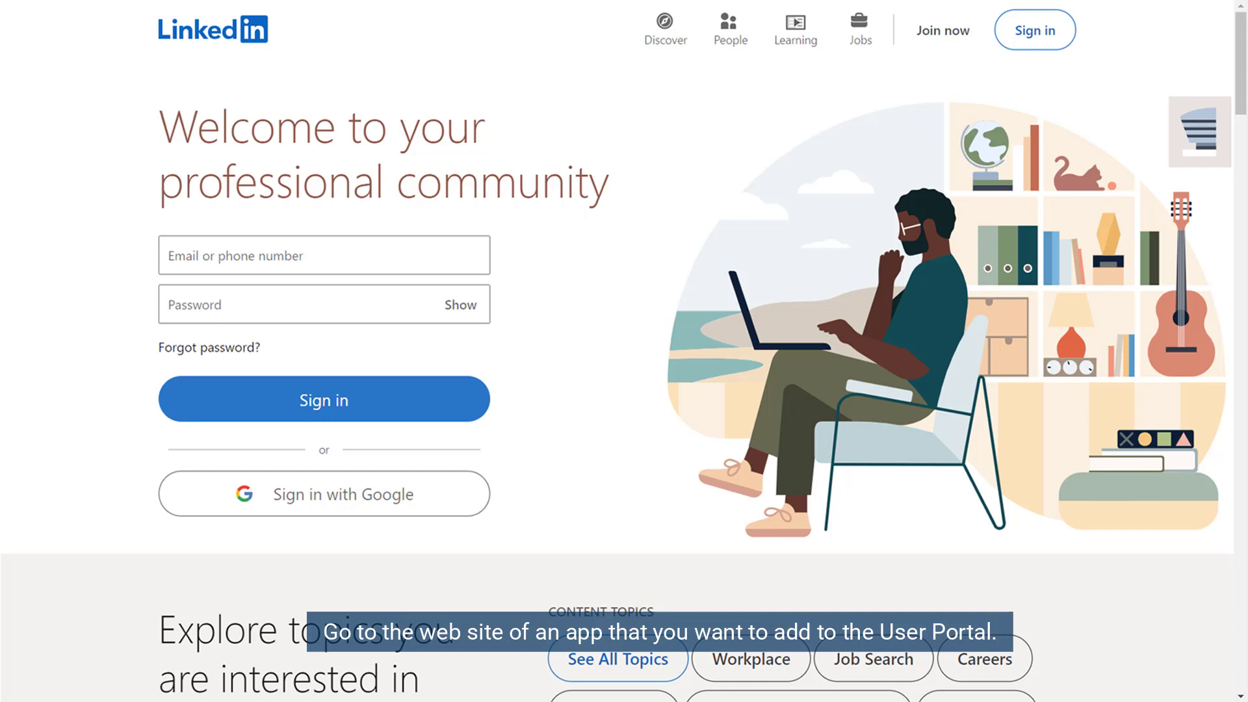
- Sign in to LinkedIn with the account email and password
{"action": "left_click", "coordinate": [176, 261]}
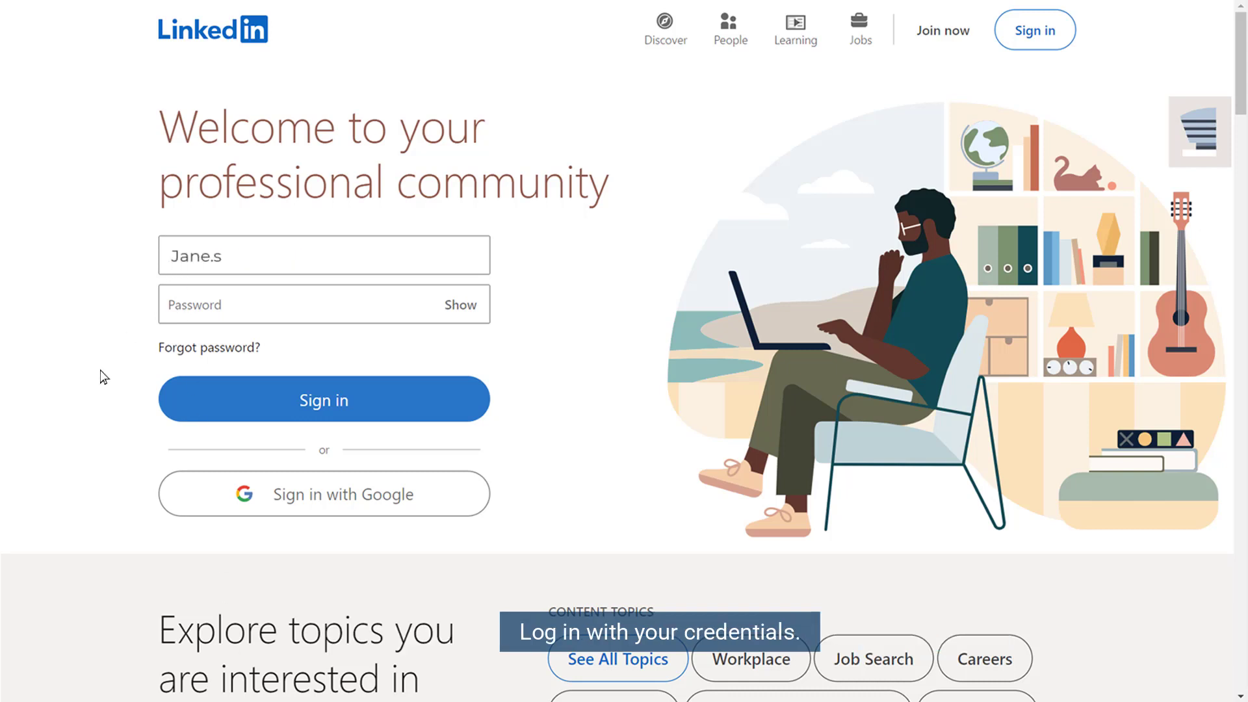
{"action": "left_click", "coordinate": [196, 305]}
{"action": "type", "text": "**********"}
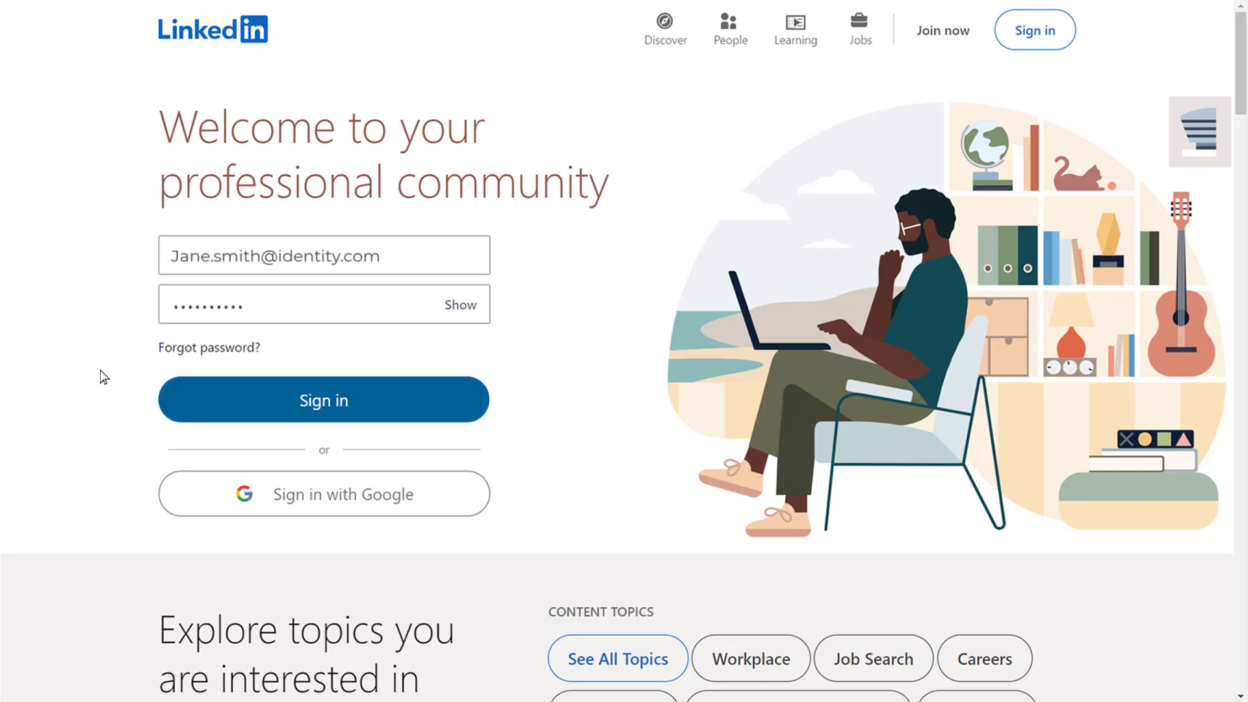
{"action": "left_click", "coordinate": [290, 397]}
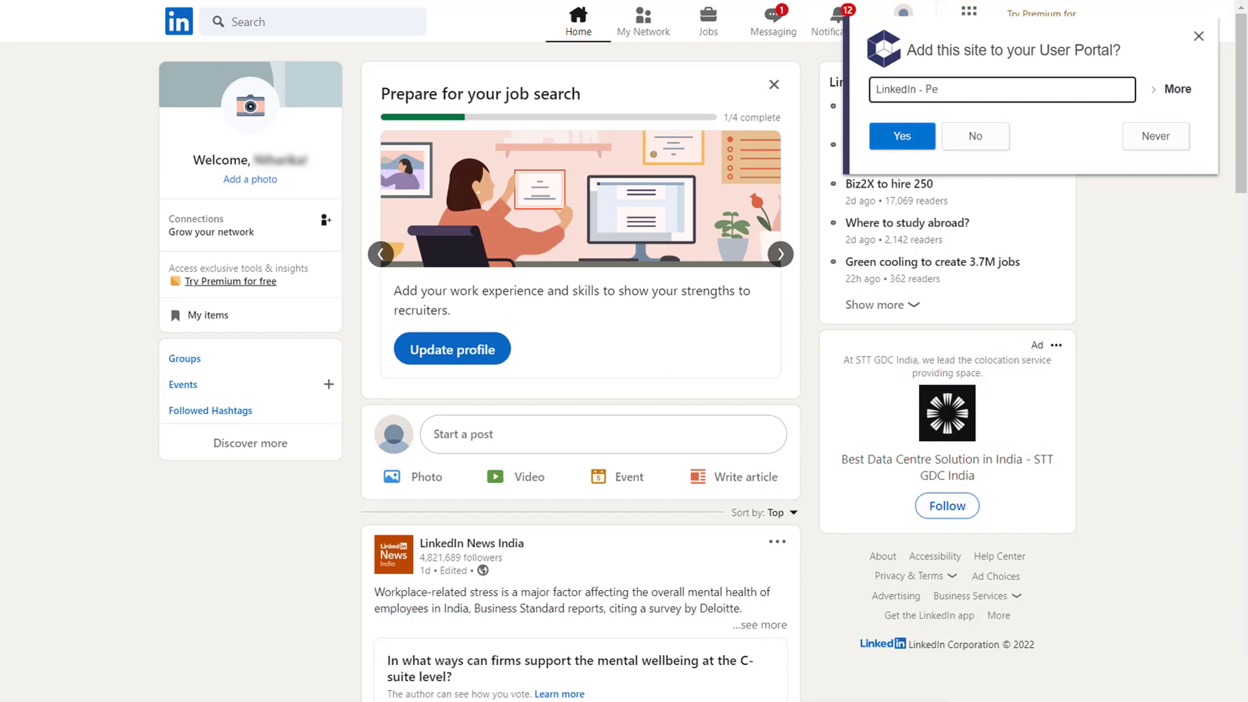
{"action": "type", "text": "Personal"}
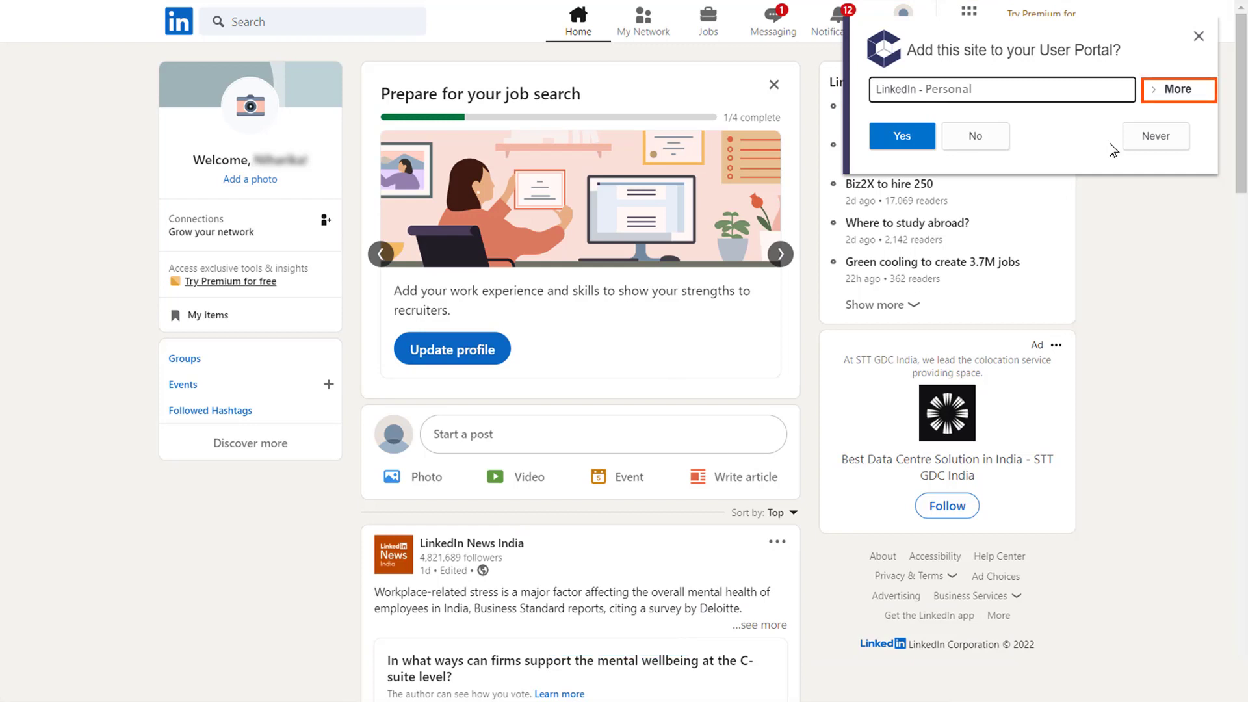
- Expand the extension prompt's details and confirm adding 'LinkedIn - Personal' to the User Portal
{"action": "left_click", "coordinate": [1178, 88]}
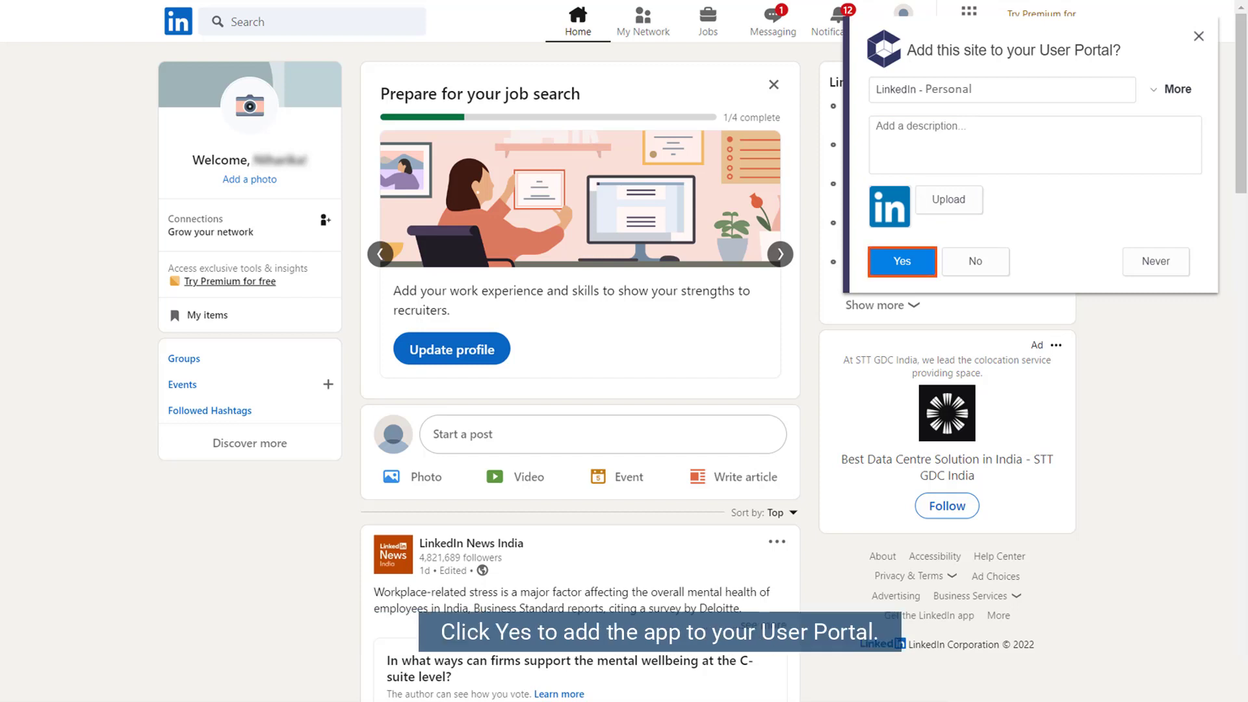
{"action": "left_click", "coordinate": [901, 262]}
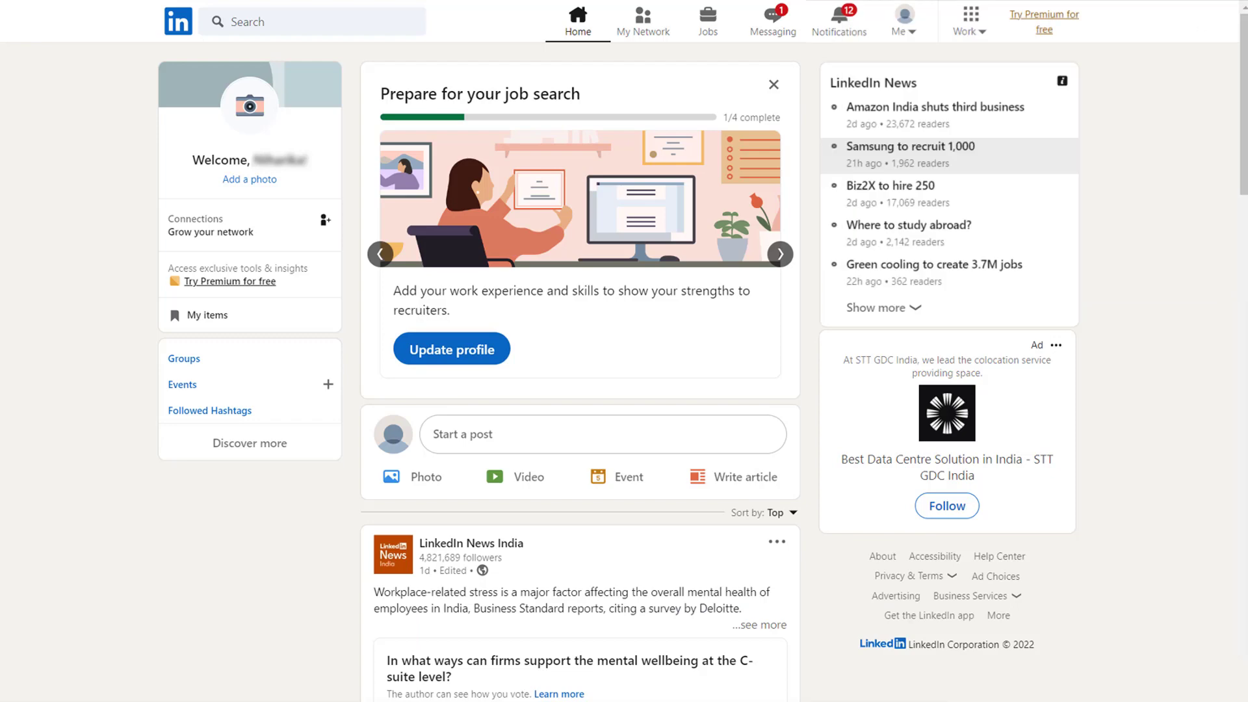